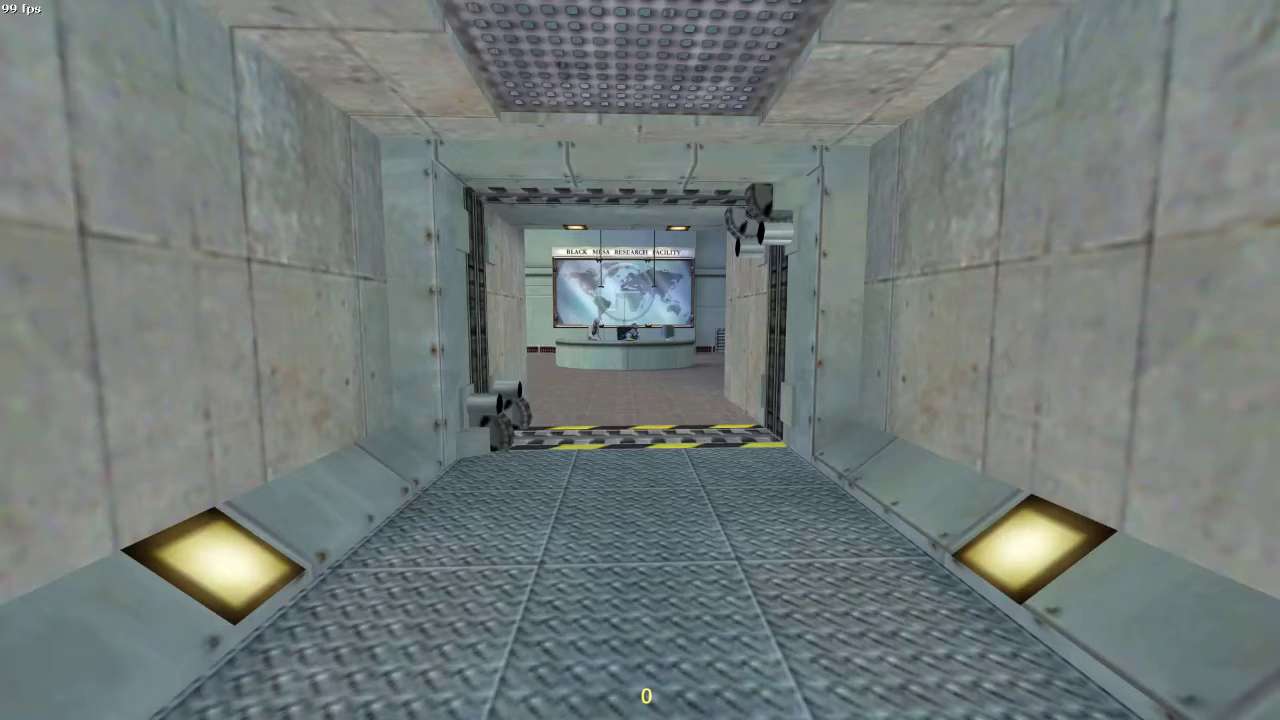
In the keyboard options, bind Jump to mouse wheel up and Duck to mouse wheel down.
key(Escape)
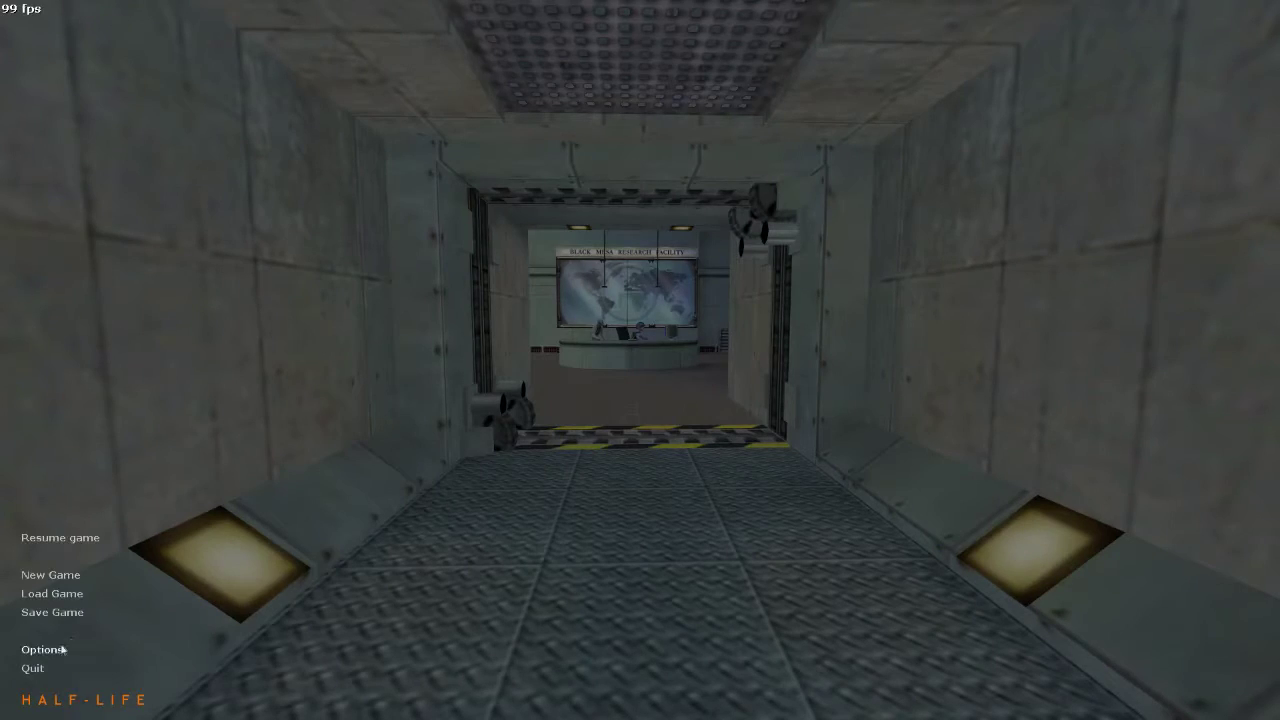
click(52, 650)
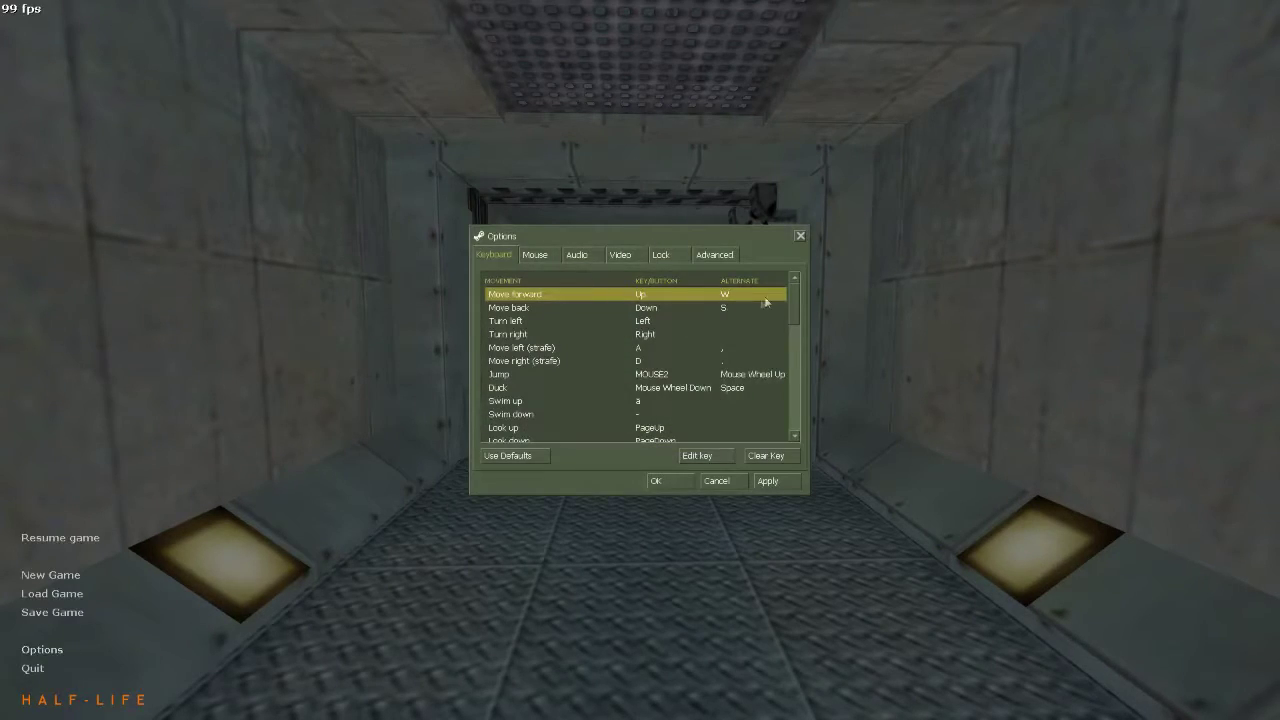
scroll(792, 292, down, 3)
click(605, 316)
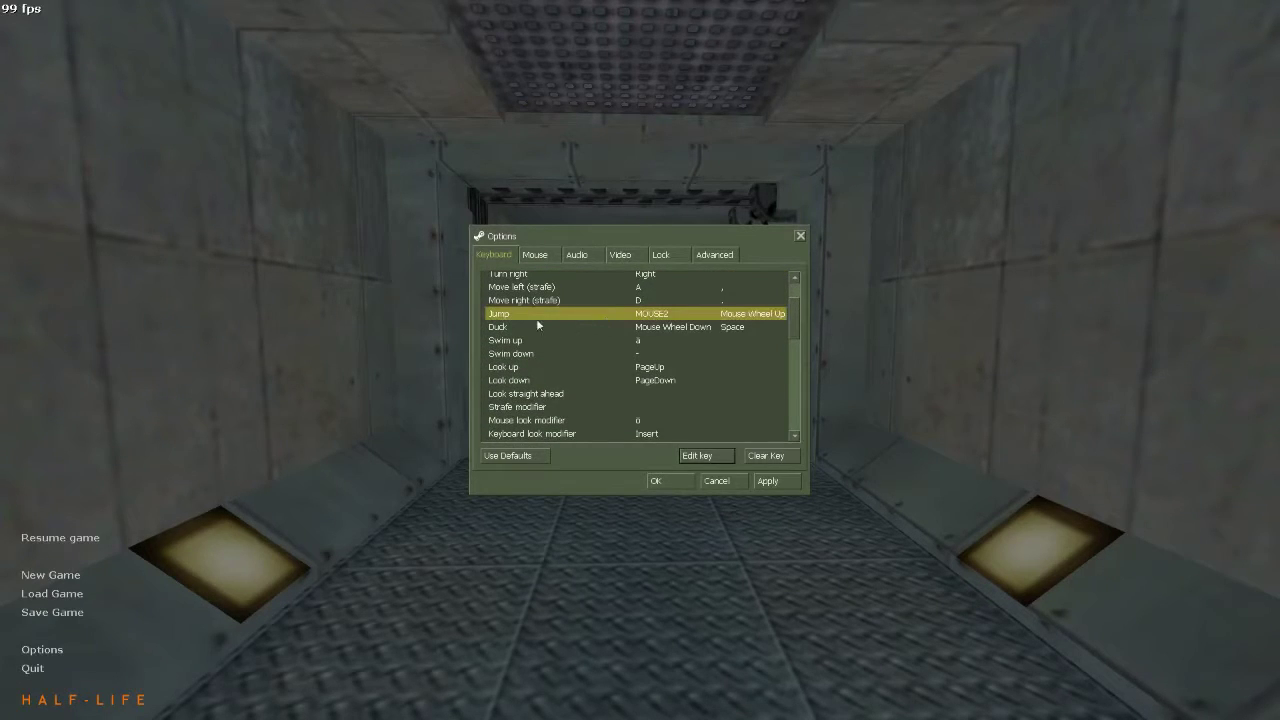
click(520, 324)
click(561, 318)
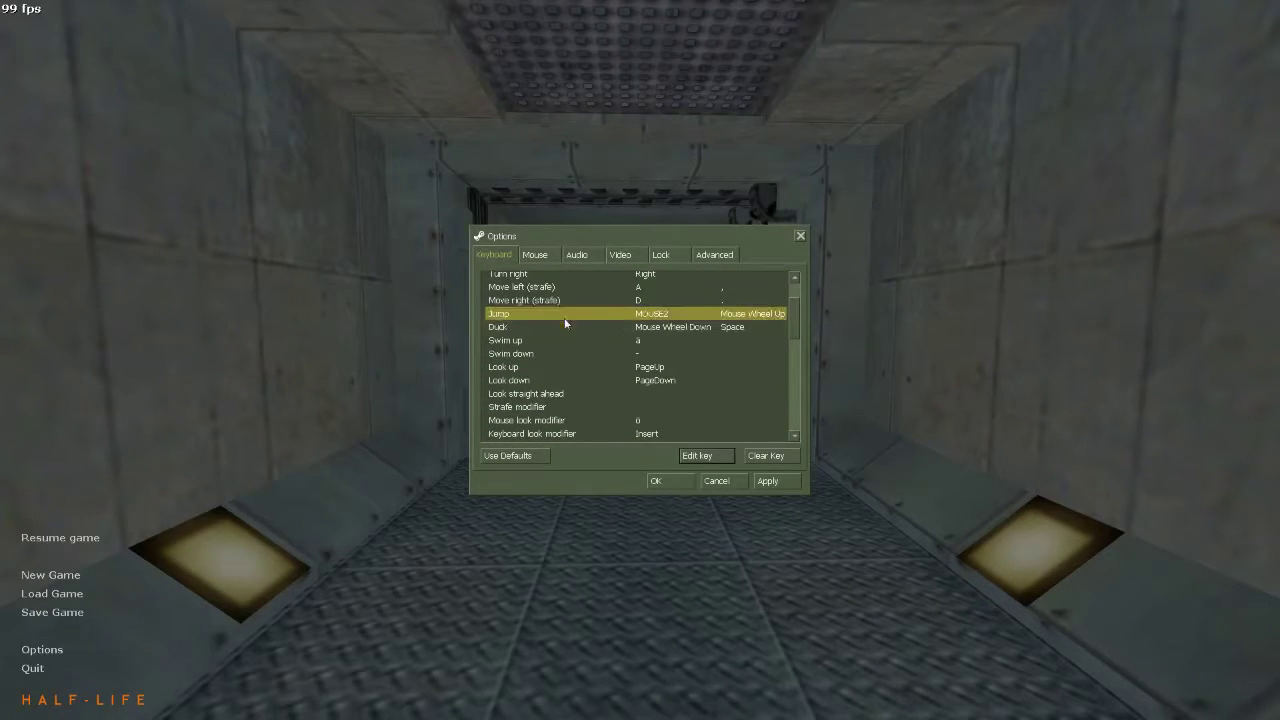
double_click(670, 318)
scroll(670, 318, up, 1)
double_click(662, 330)
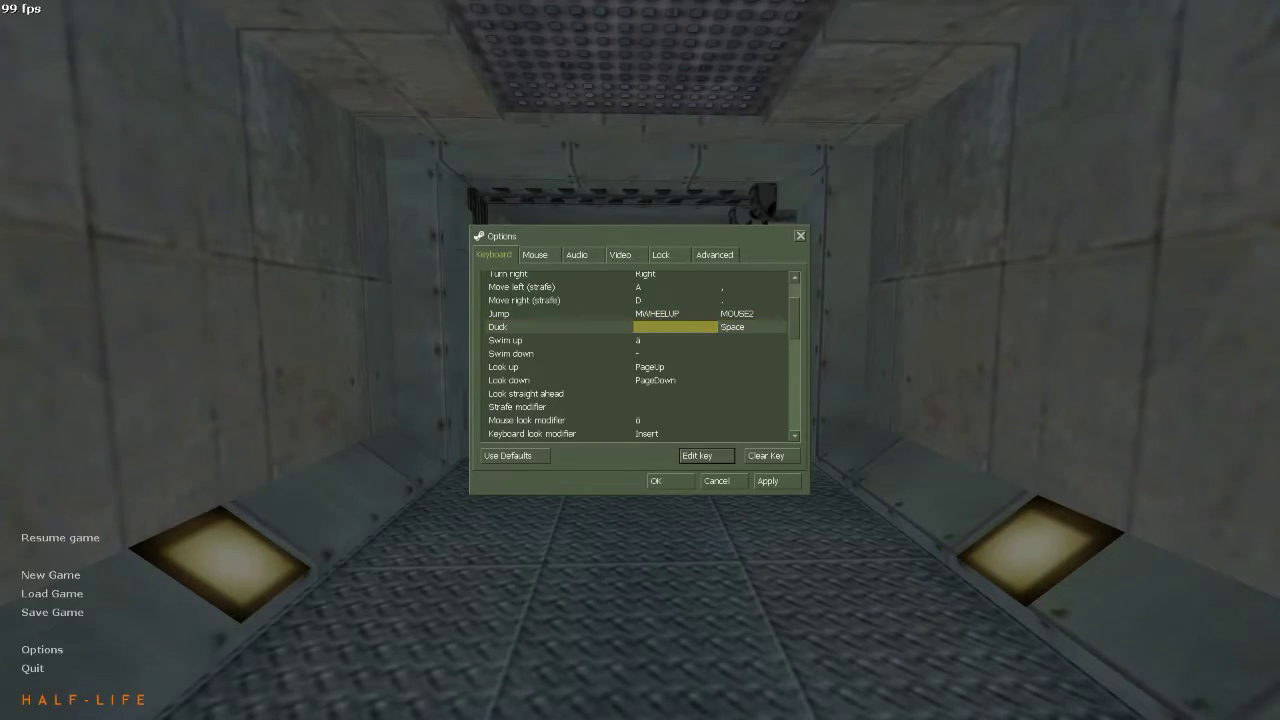
scroll(662, 330, down, 1)
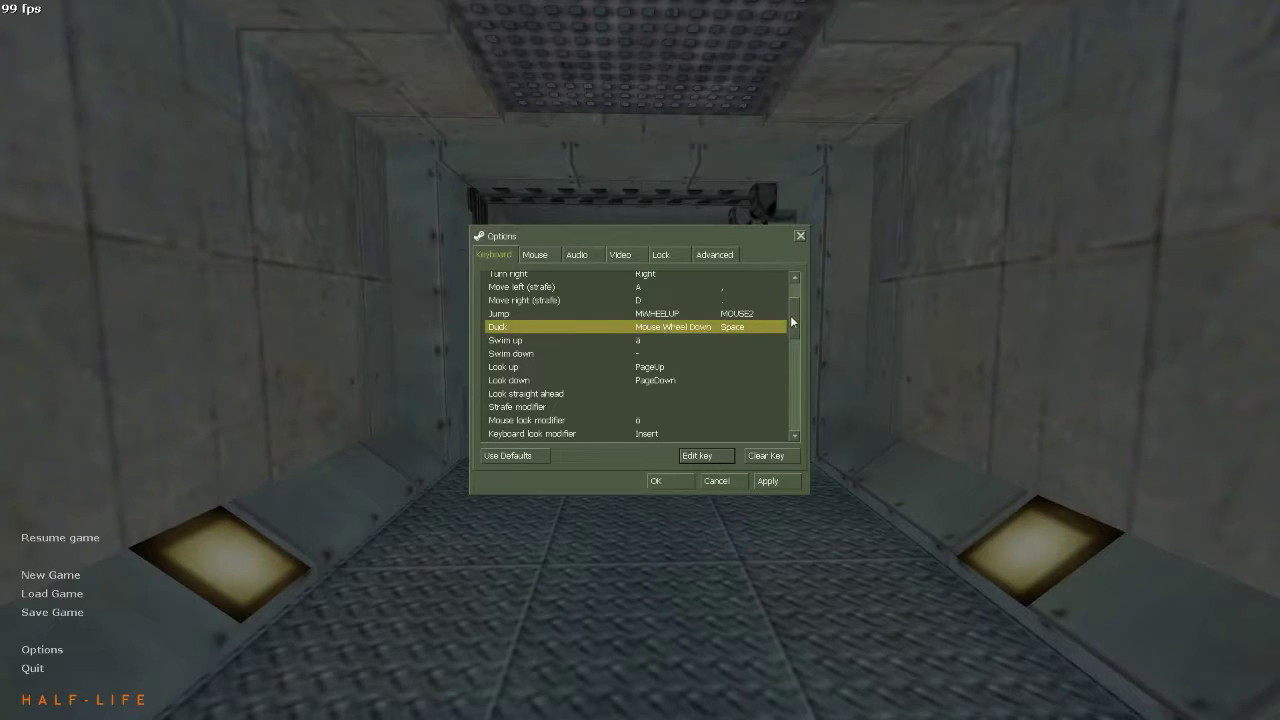
Review the movement, quick save and quick load key bindings, plus the mouse, audio and video settings including the resolution choices.
scroll(797, 316, up, 2)
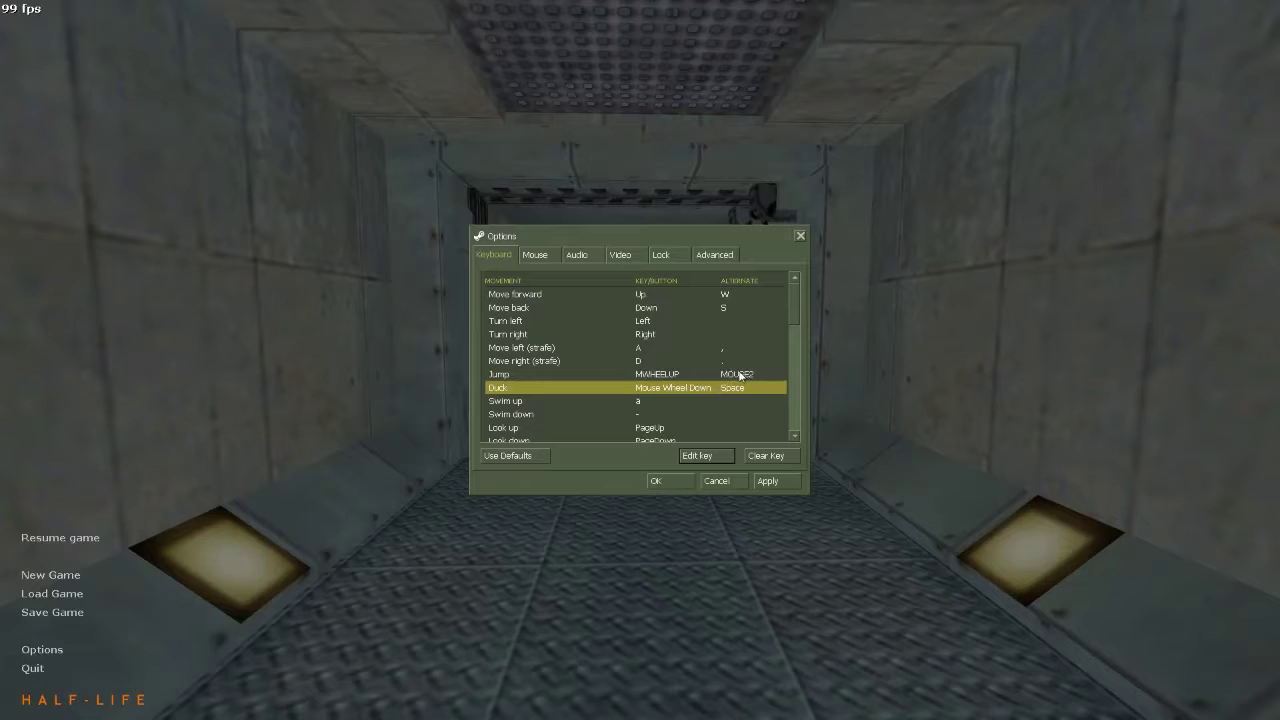
drag(792, 301, 801, 418)
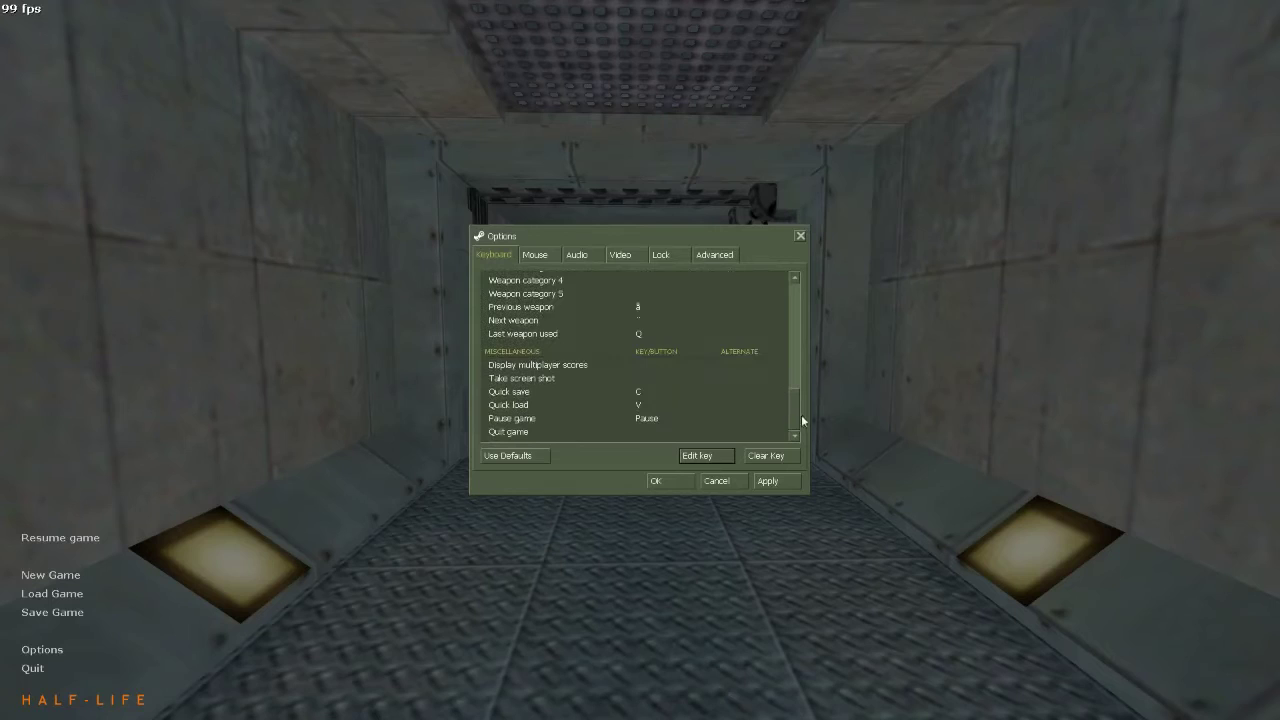
click(652, 393)
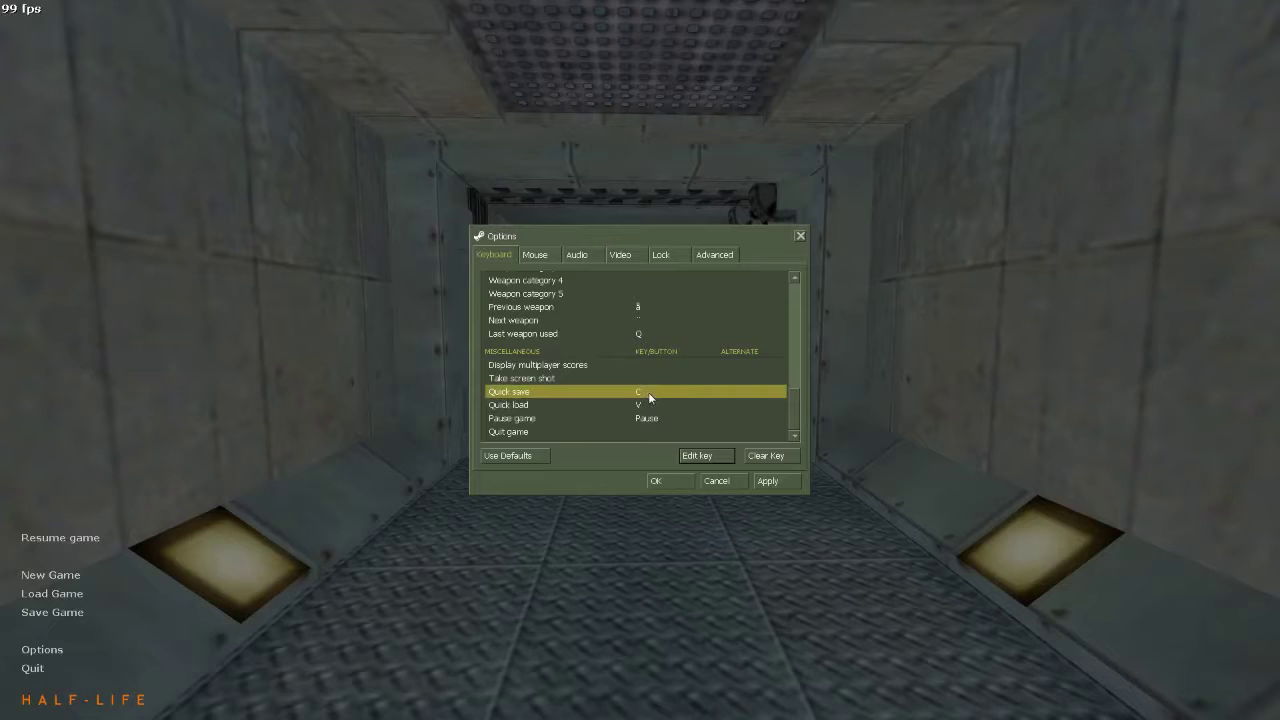
click(657, 405)
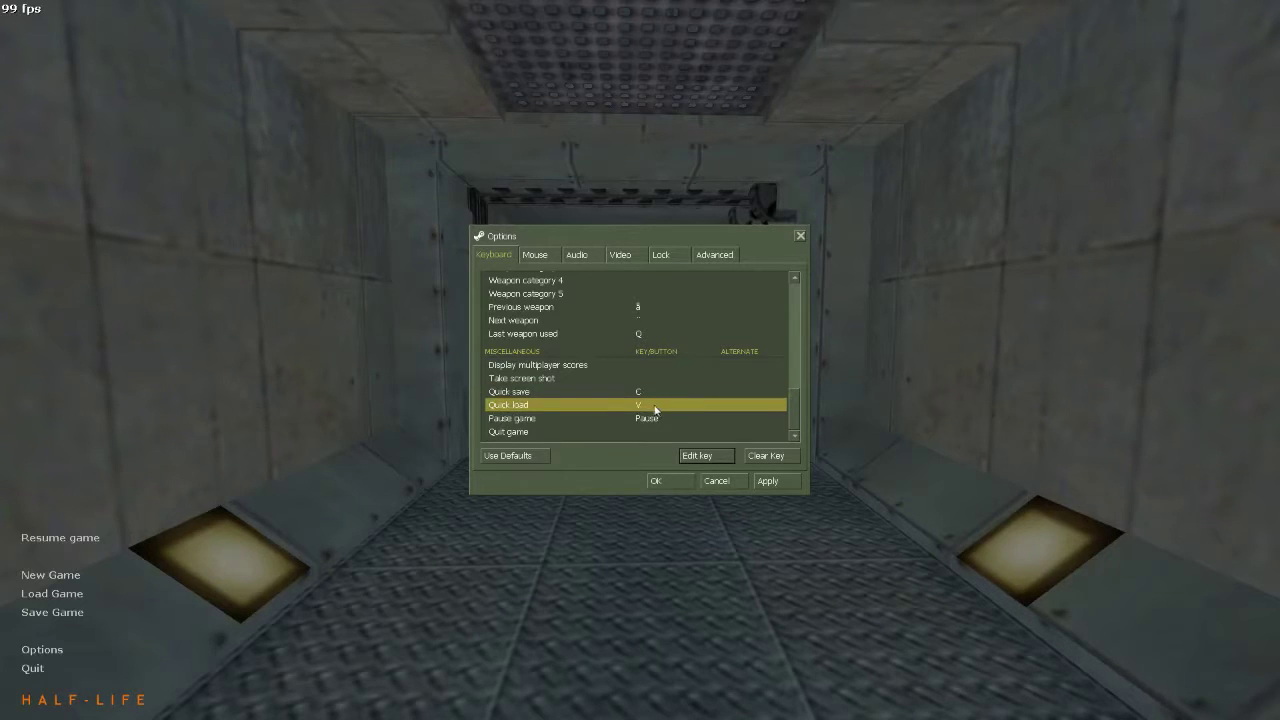
click(547, 256)
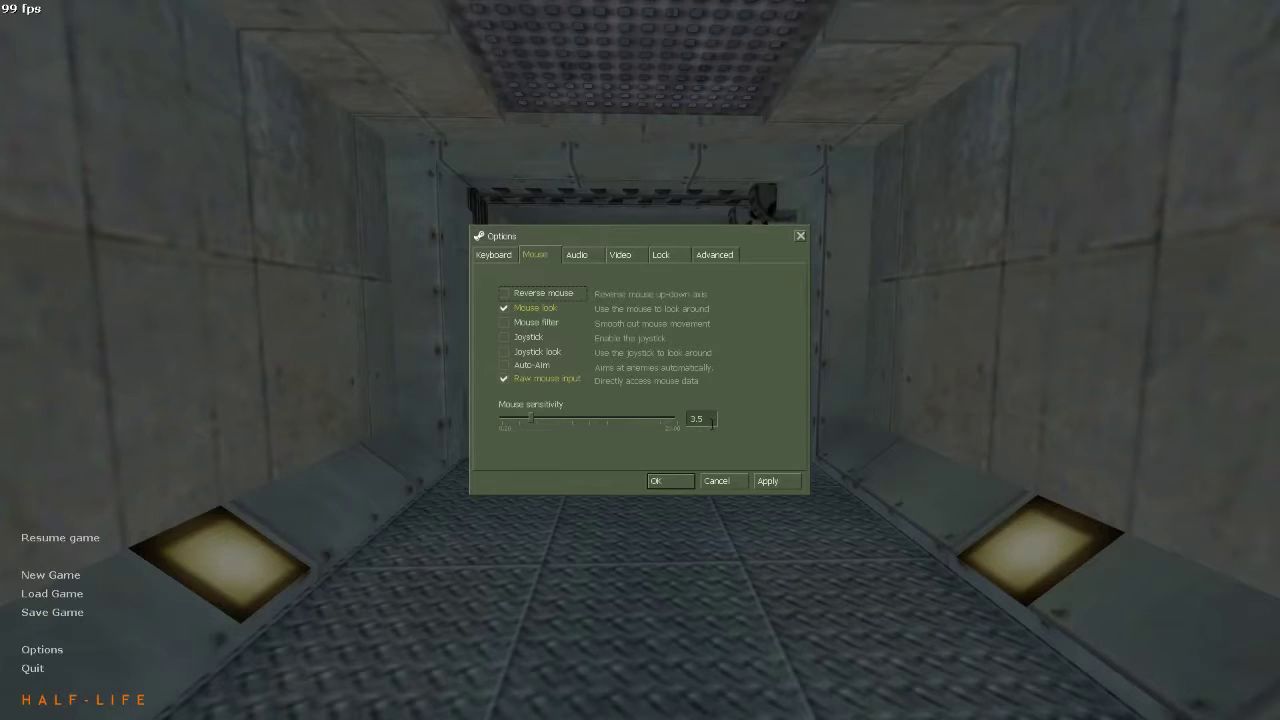
click(585, 257)
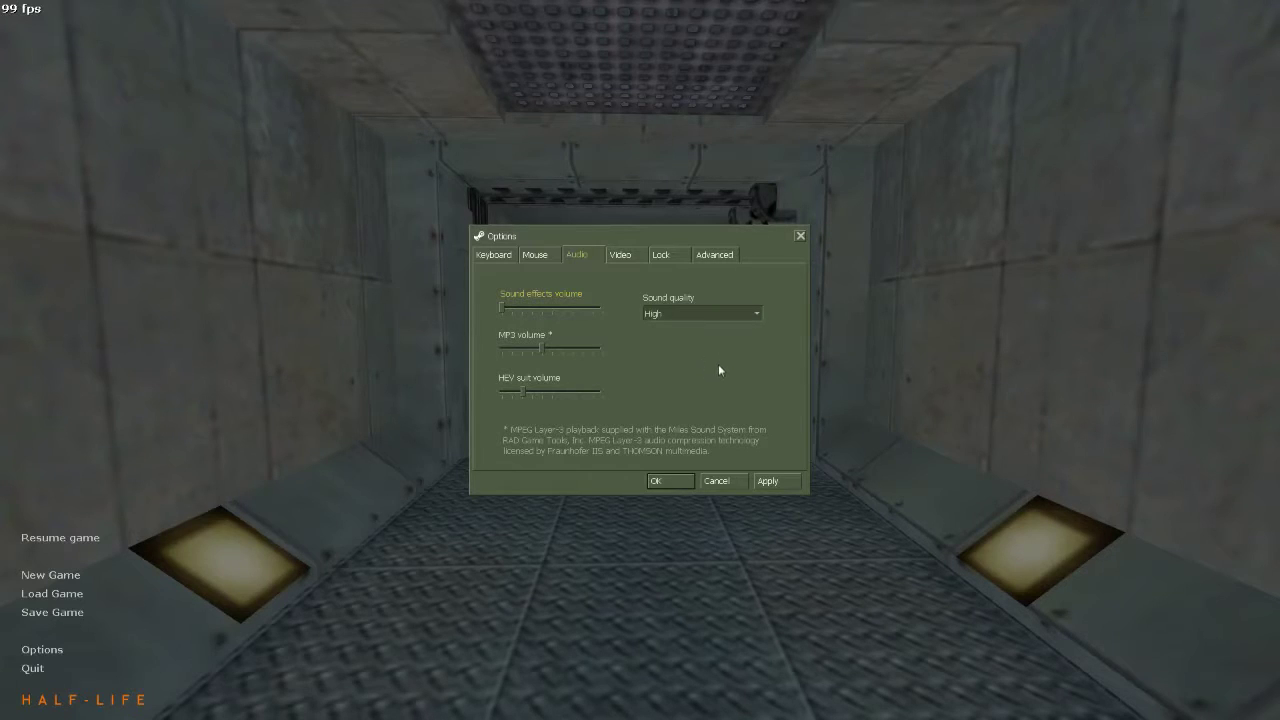
click(624, 256)
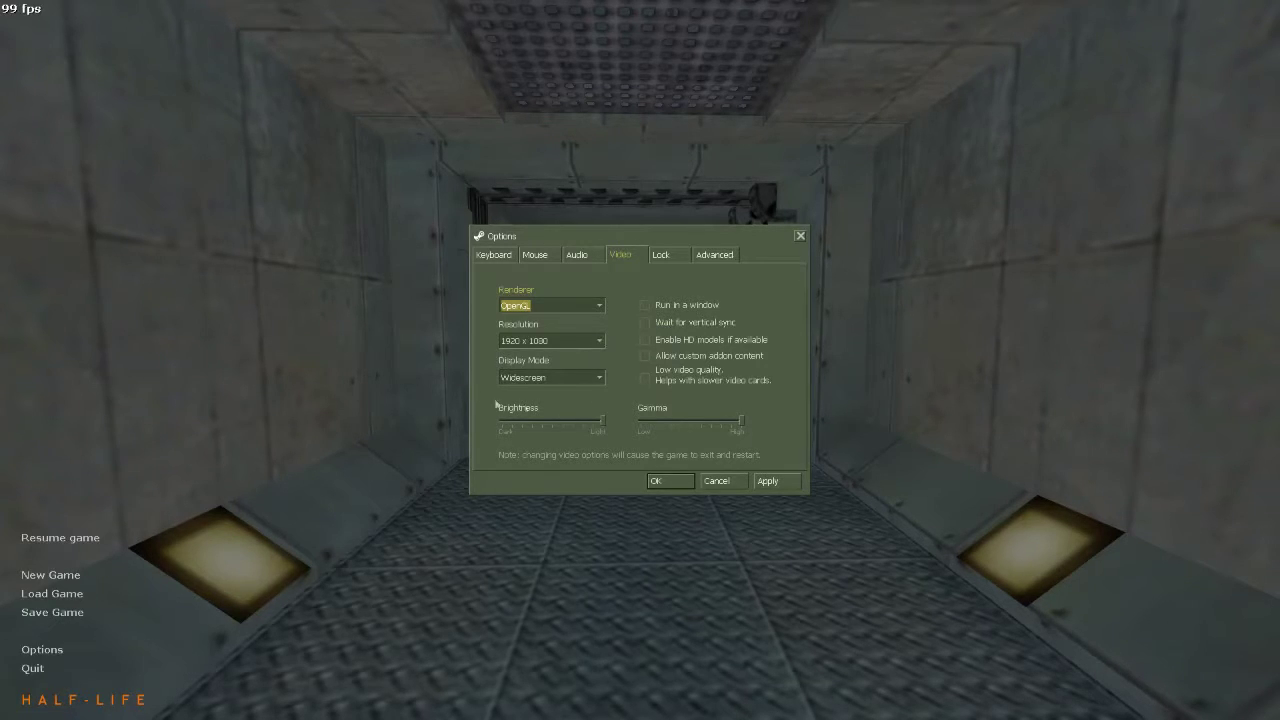
click(598, 344)
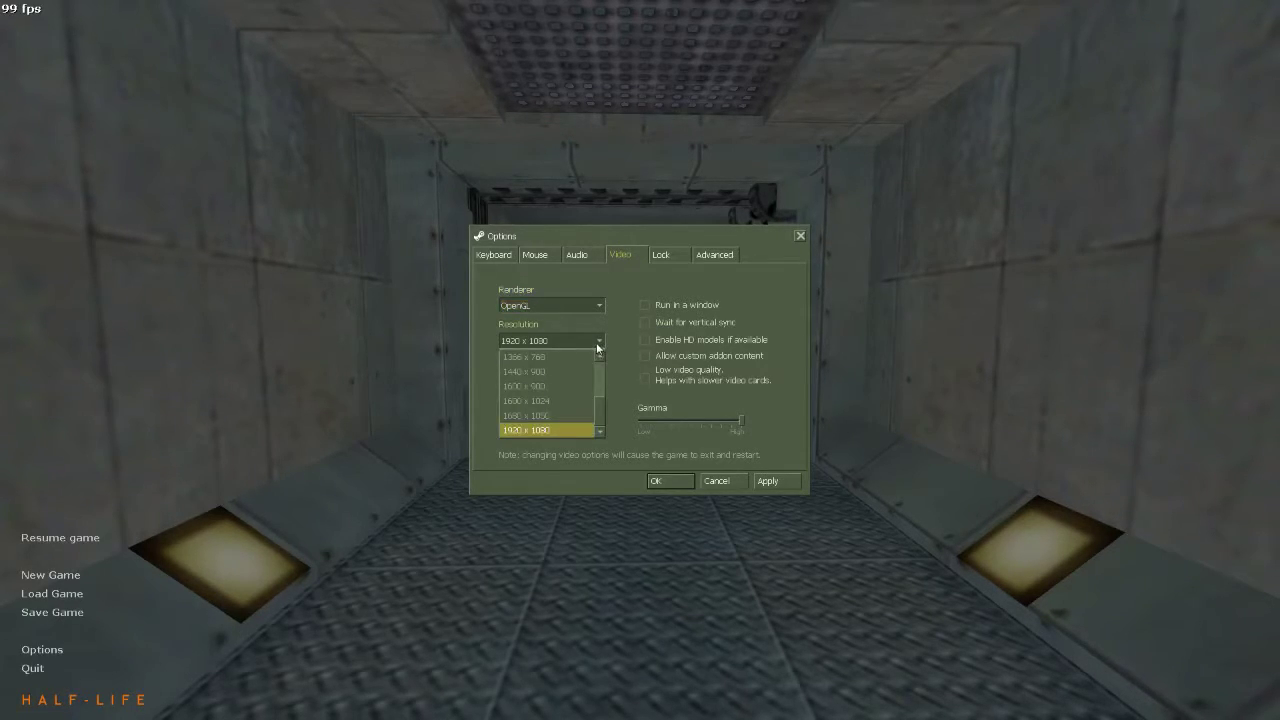
click(598, 345)
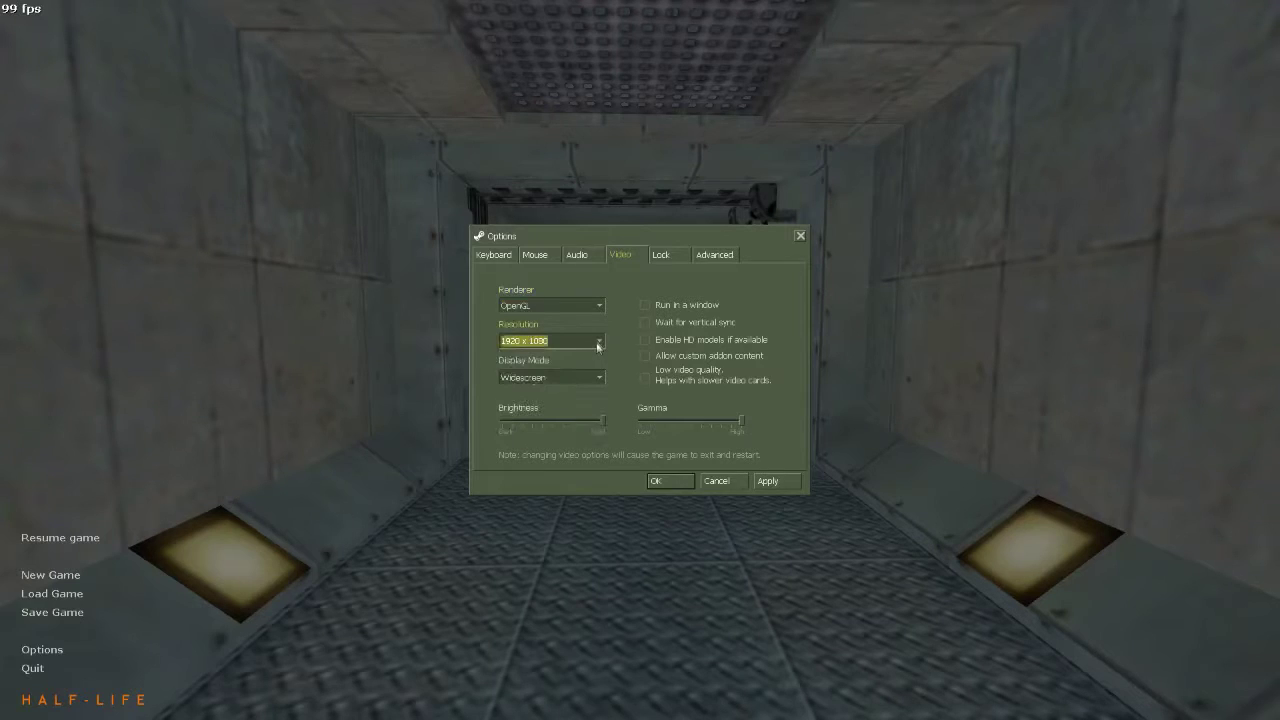
Apply the option changes and return to the game.
click(769, 481)
click(800, 236)
key(Escape)
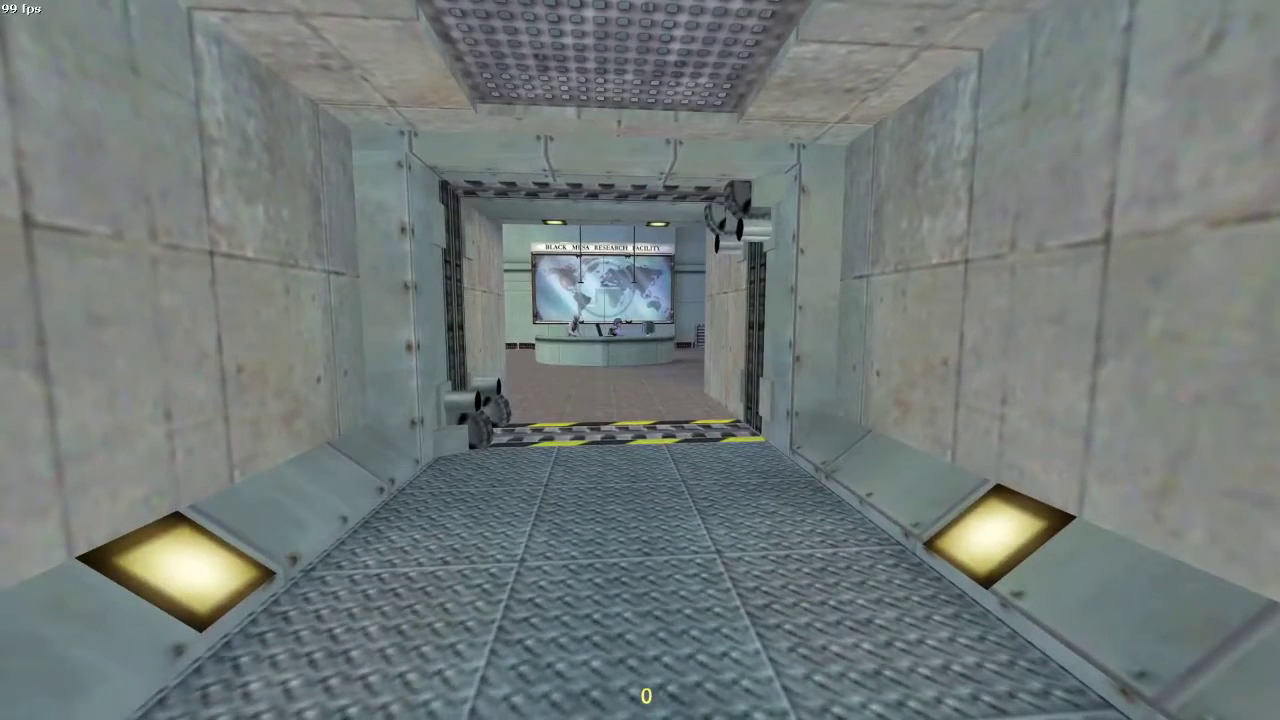
Clear the developer console and bind z to "fps_max 20" and x to "fps_max 99.5".
key(Escape)
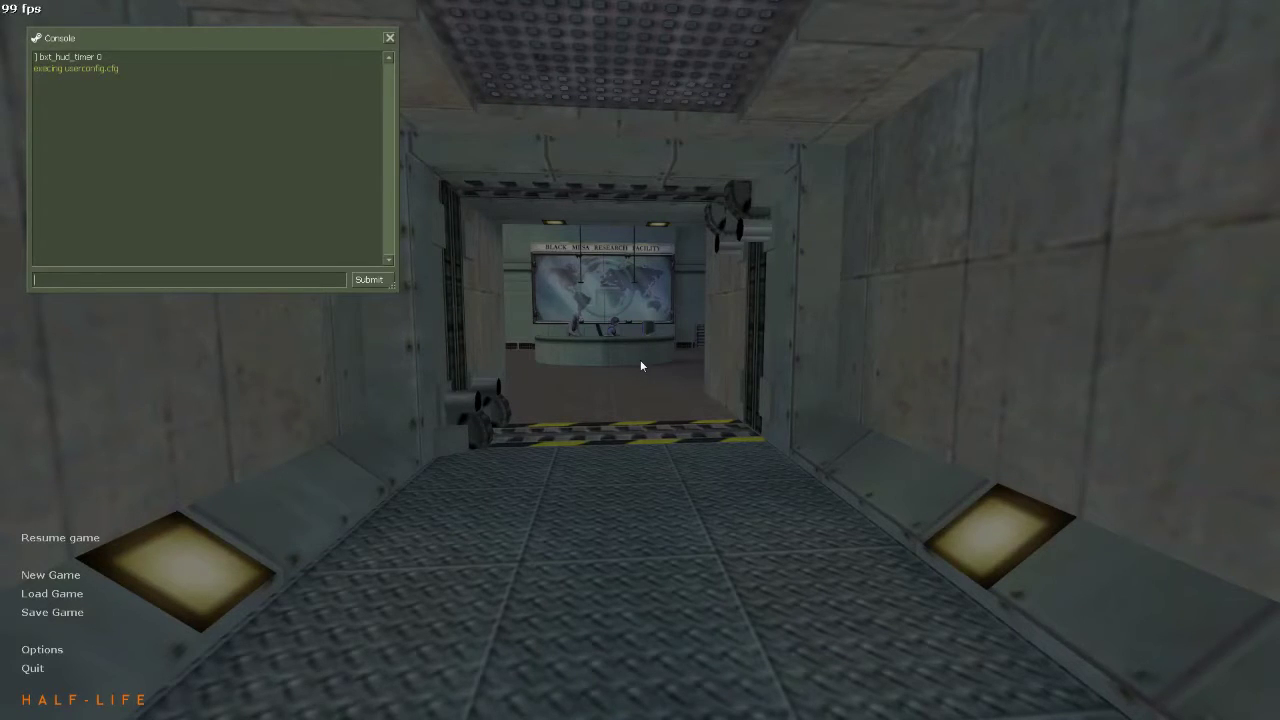
text(clear)
key(Return)
text(bind z "fps_ma)
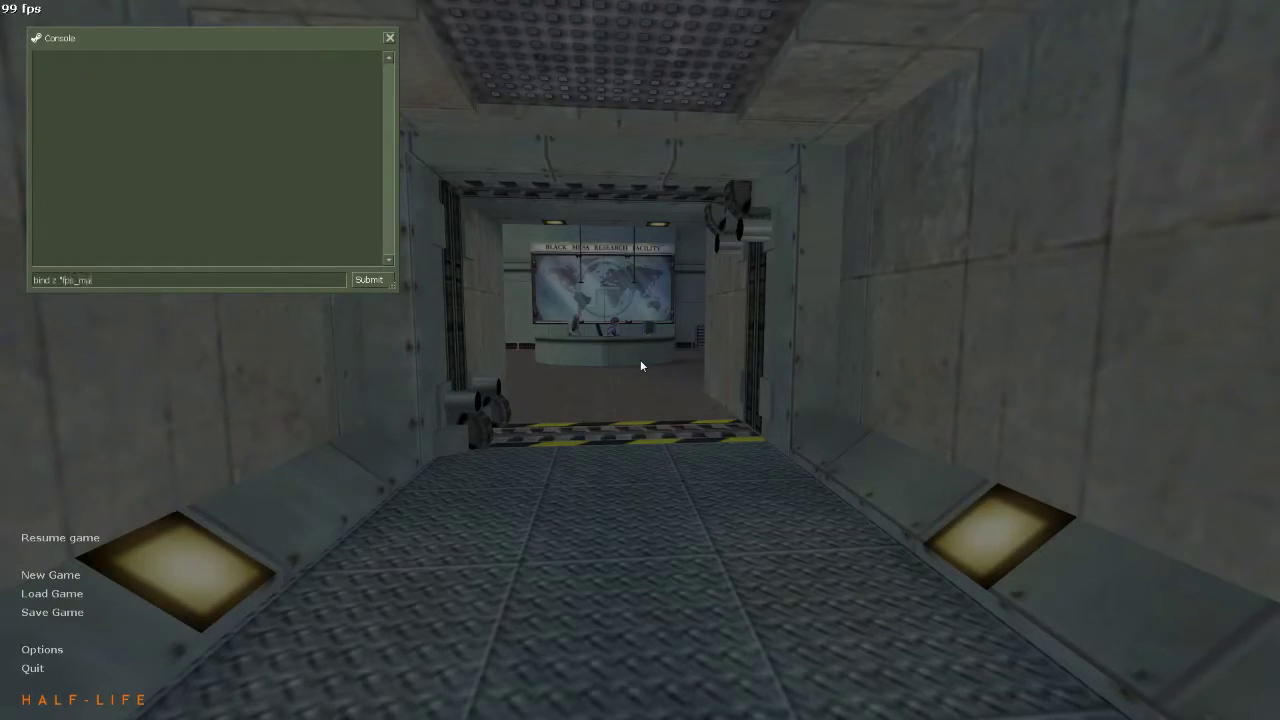
text(x 20")
key(Return)
text(bind x "fps_max 99.5")
key(Return)
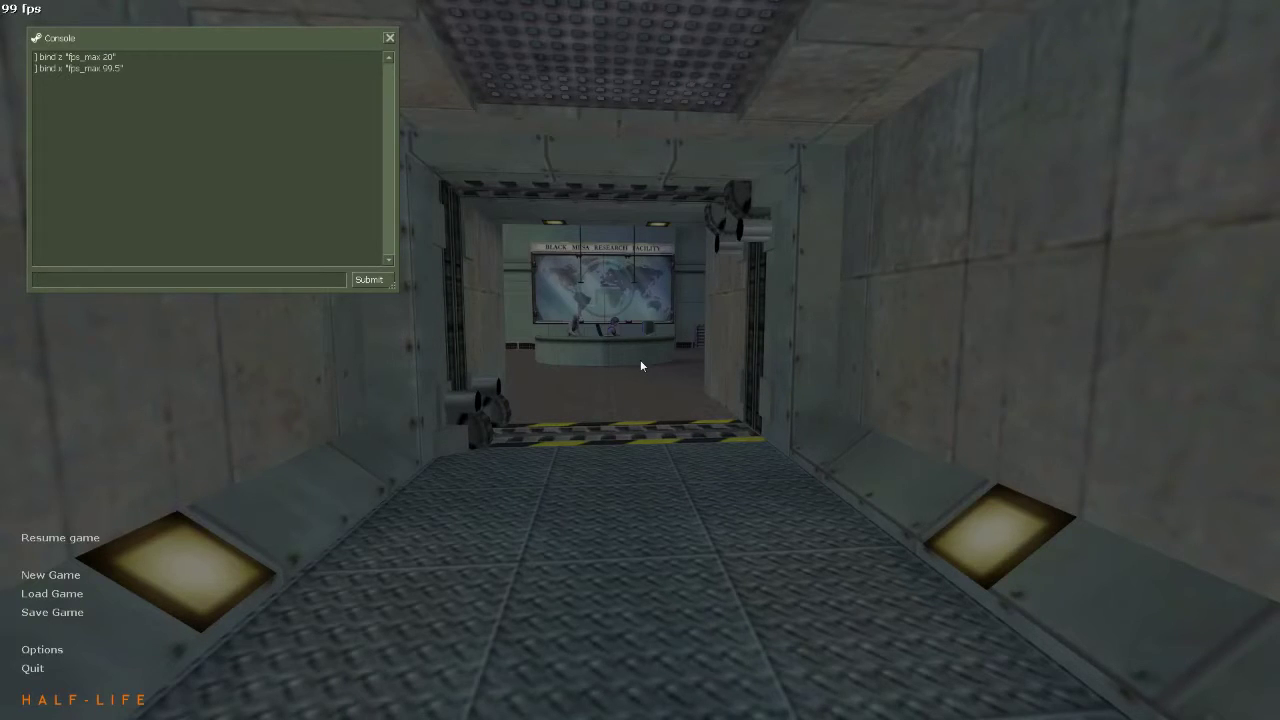
Bind MOUSE2 to "+jump" through the console.
text(bind )
text(SPACE)
text( "+jump)
key(Left)
key(Left)
key(Left)
key(BackSpace)
key(BackSpace)
key(BackSpace)
key(BackSpace)
key(BackSpace)
text(MOUSE2)
key(Return)
Bind both CTRL and SPACE to "+duck" through the console.
text(bind CTRL "+duck")
key(Return)
key(Up)
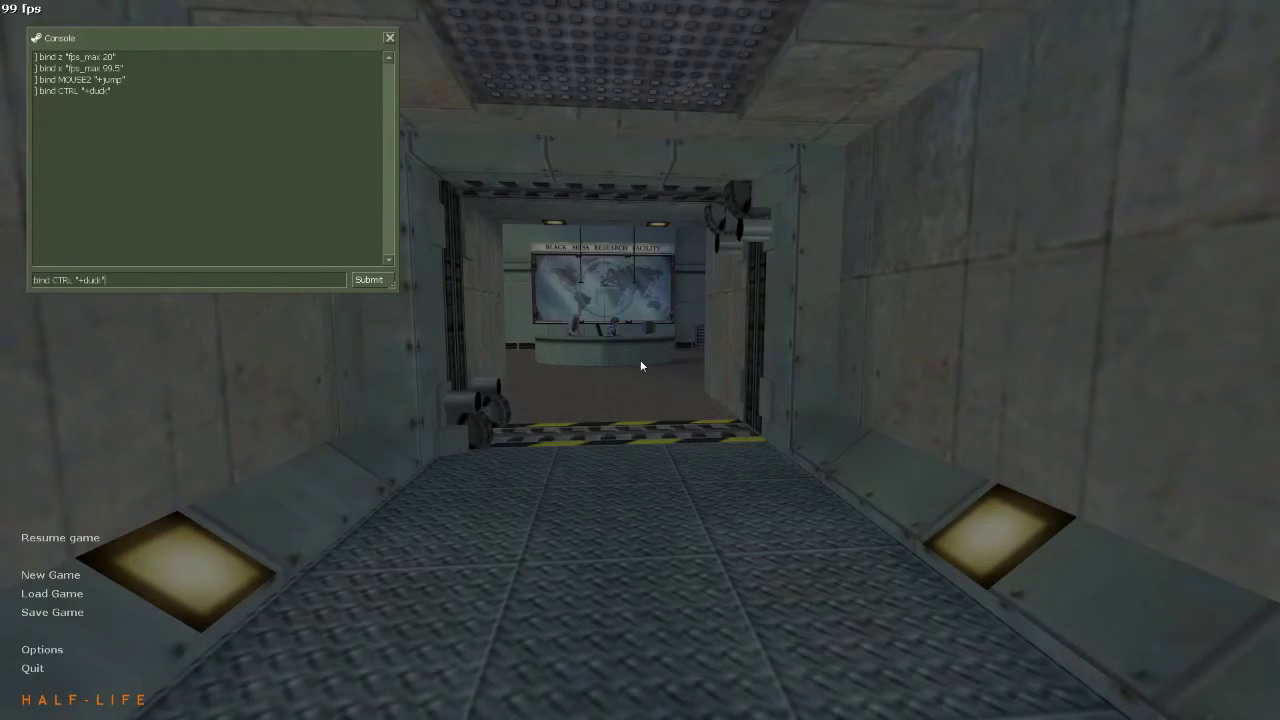
key(BackSpace)
key(BackSpace)
key(BackSpace)
key(BackSpace)
text(SPACE)
key(Return)
Enter the command bind o "map c1a0;bxt_timer_reset; bxt_hud_timer 1;bxt_timer_start; bxt_timer_autostop 1; bxt_autojump 1; bxt_autojump_prediction 1" without submitting it.
text(bind n)
key(ctrl+v)
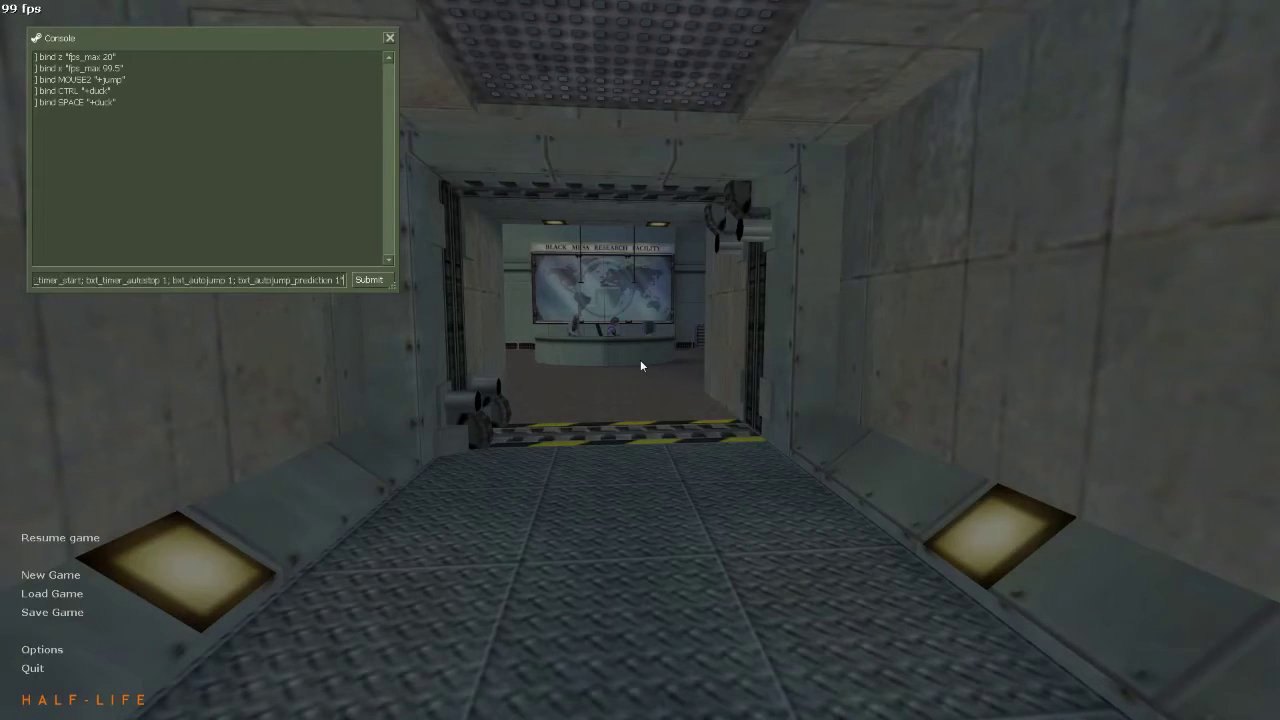
drag(342, 280, 34, 280)
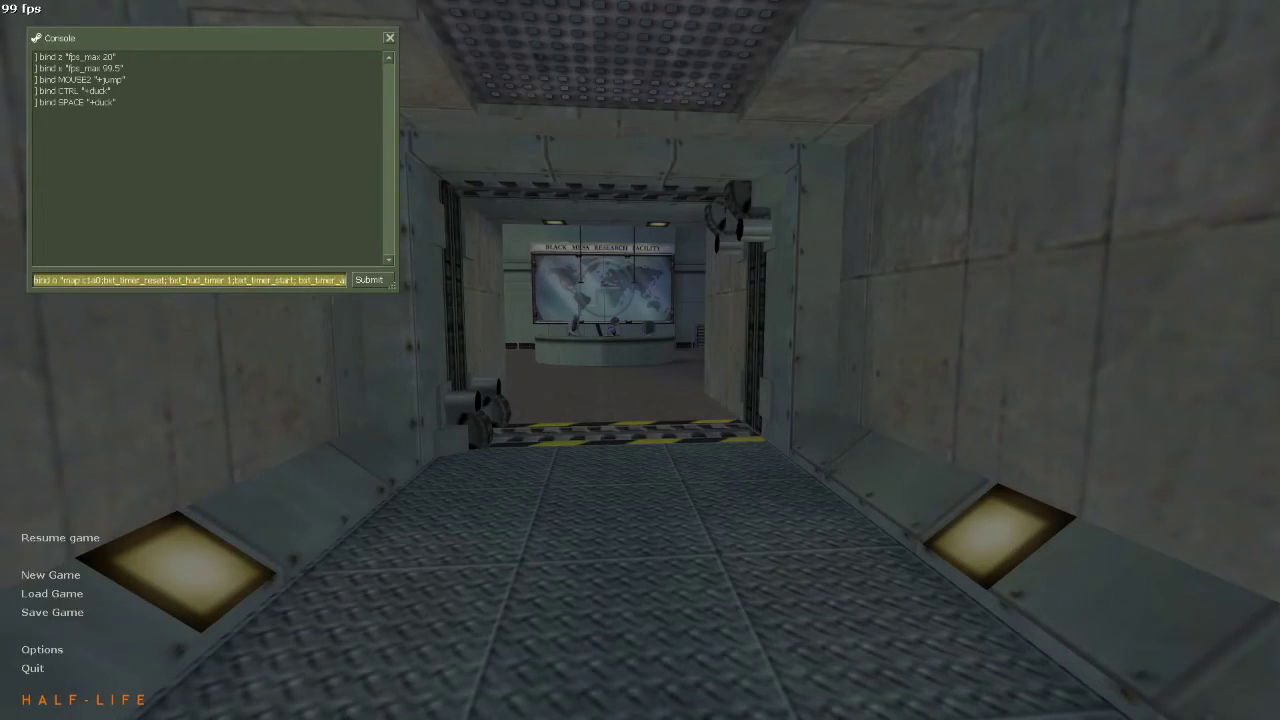
Examine each part of the entered bind command: the map load, timer reset, timer display, start, autostop, autojump and autojump prediction.
click(103, 280)
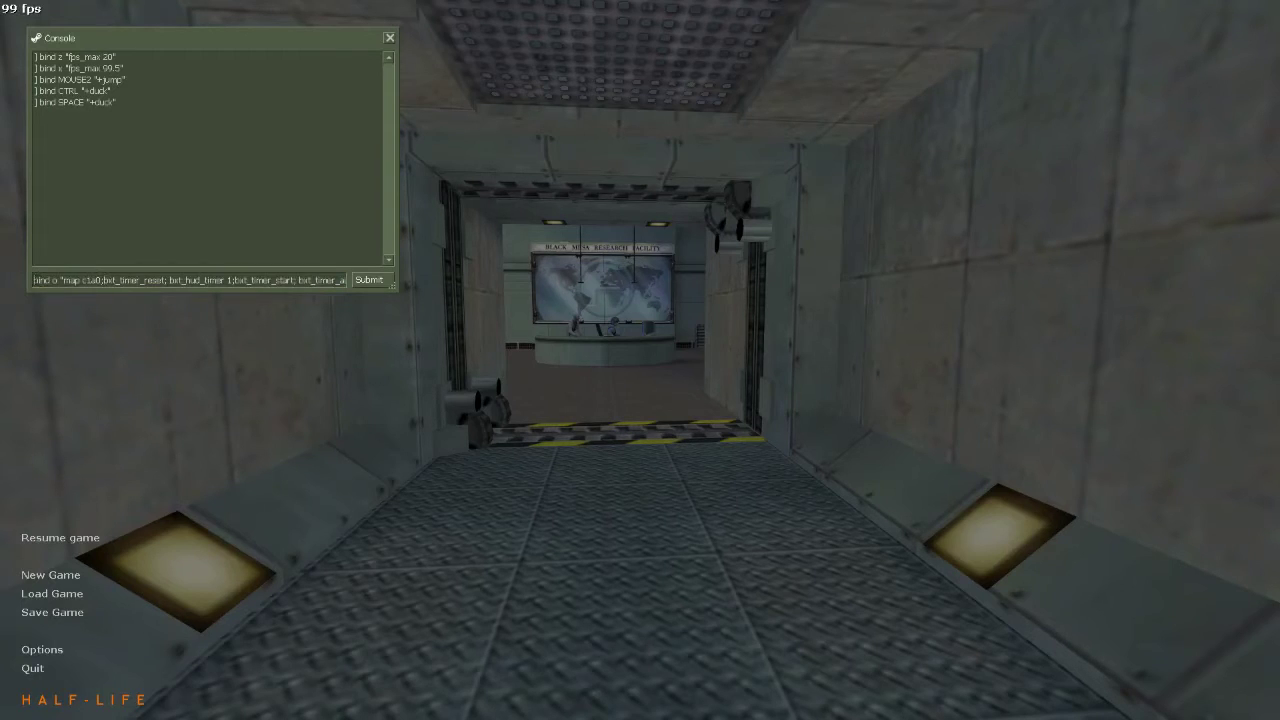
key(shift+End)
drag(222, 280, 97, 280)
click(76, 280)
drag(99, 280, 165, 280)
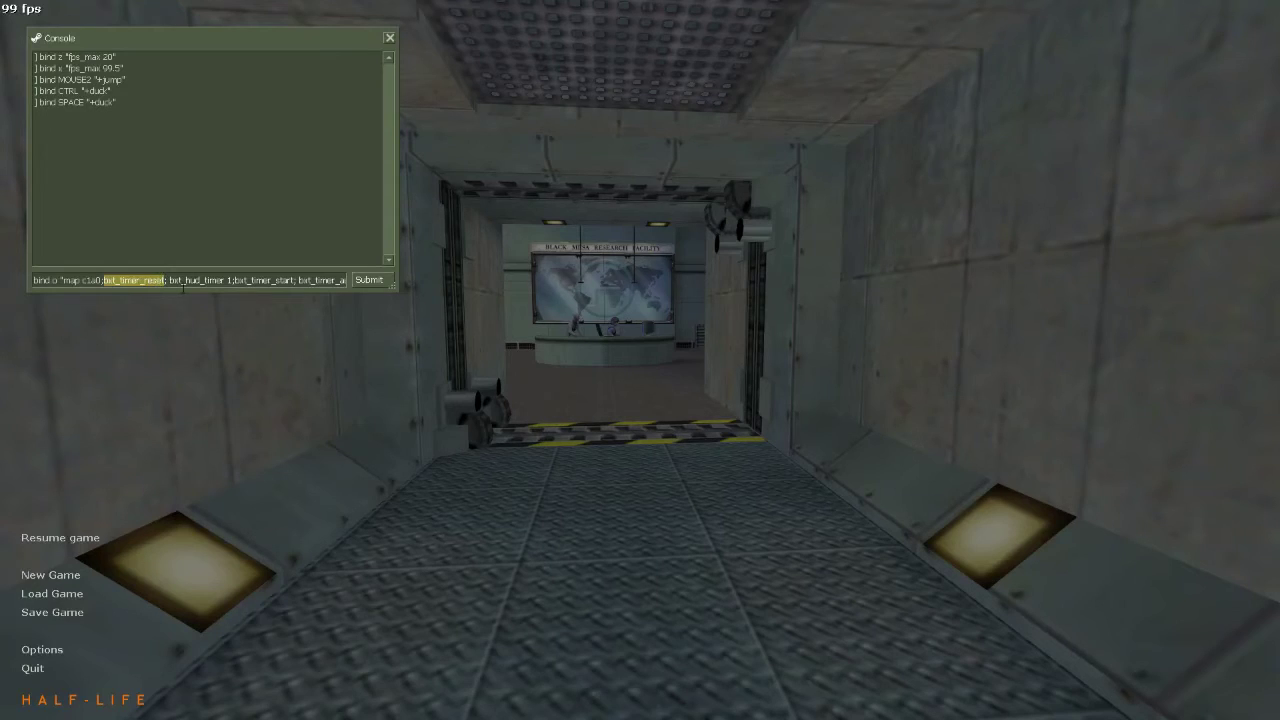
click(171, 280)
drag(170, 280, 231, 280)
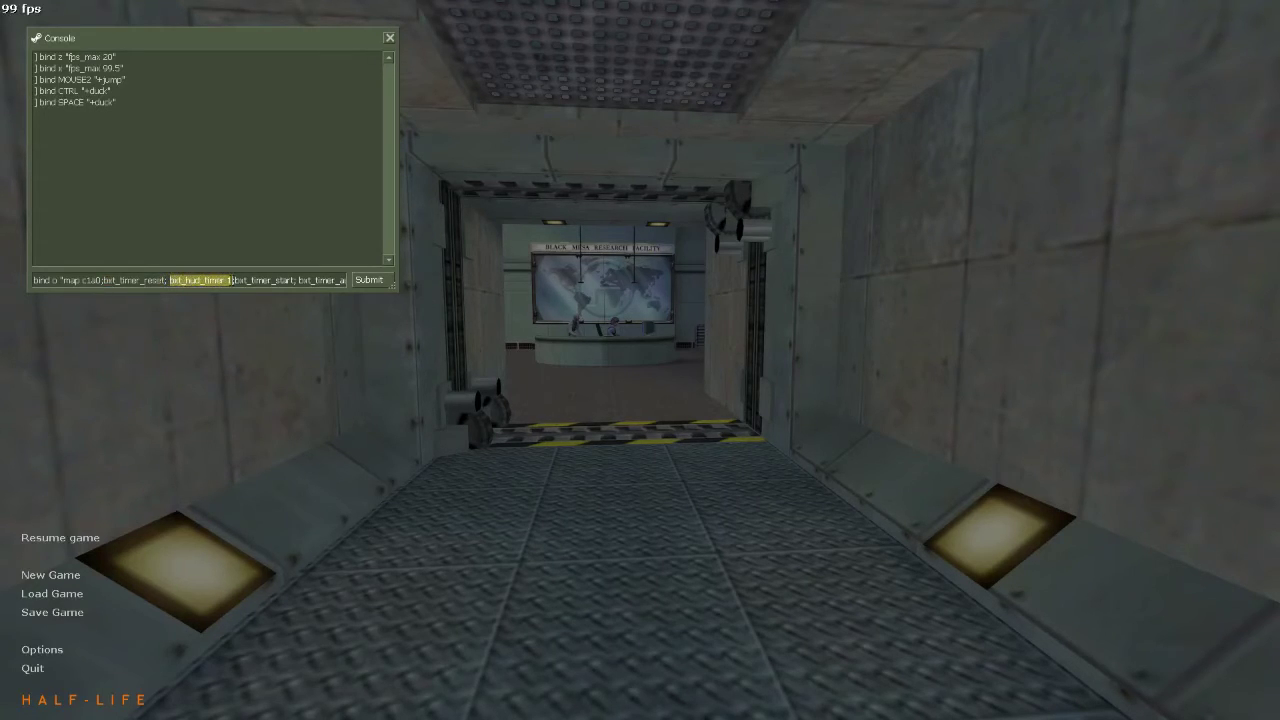
drag(234, 280, 297, 281)
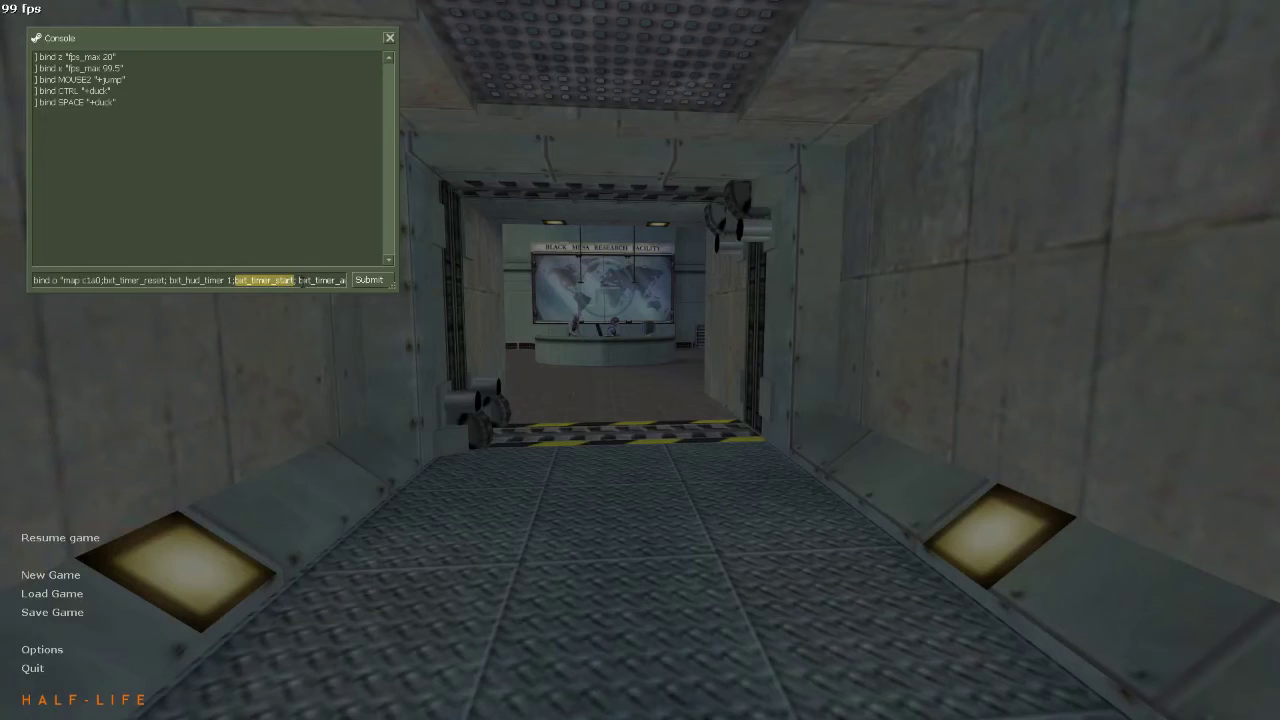
drag(299, 280, 125, 280)
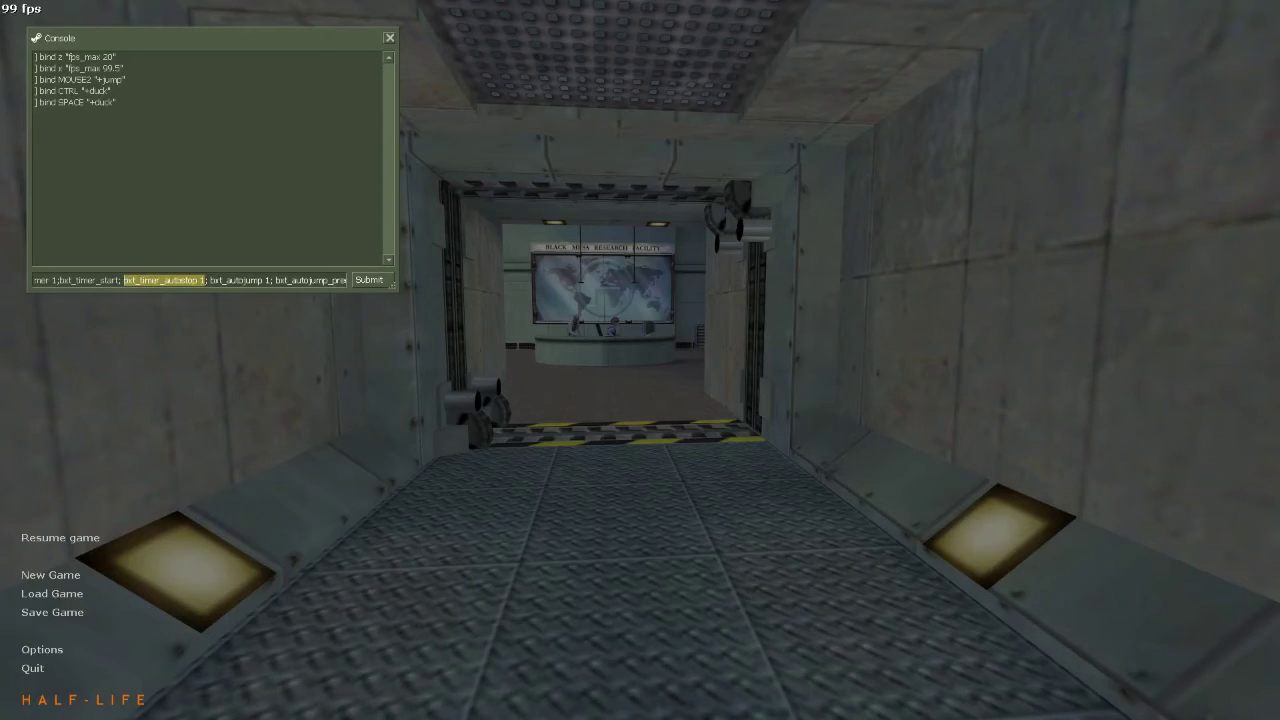
drag(210, 280, 265, 280)
click(222, 281)
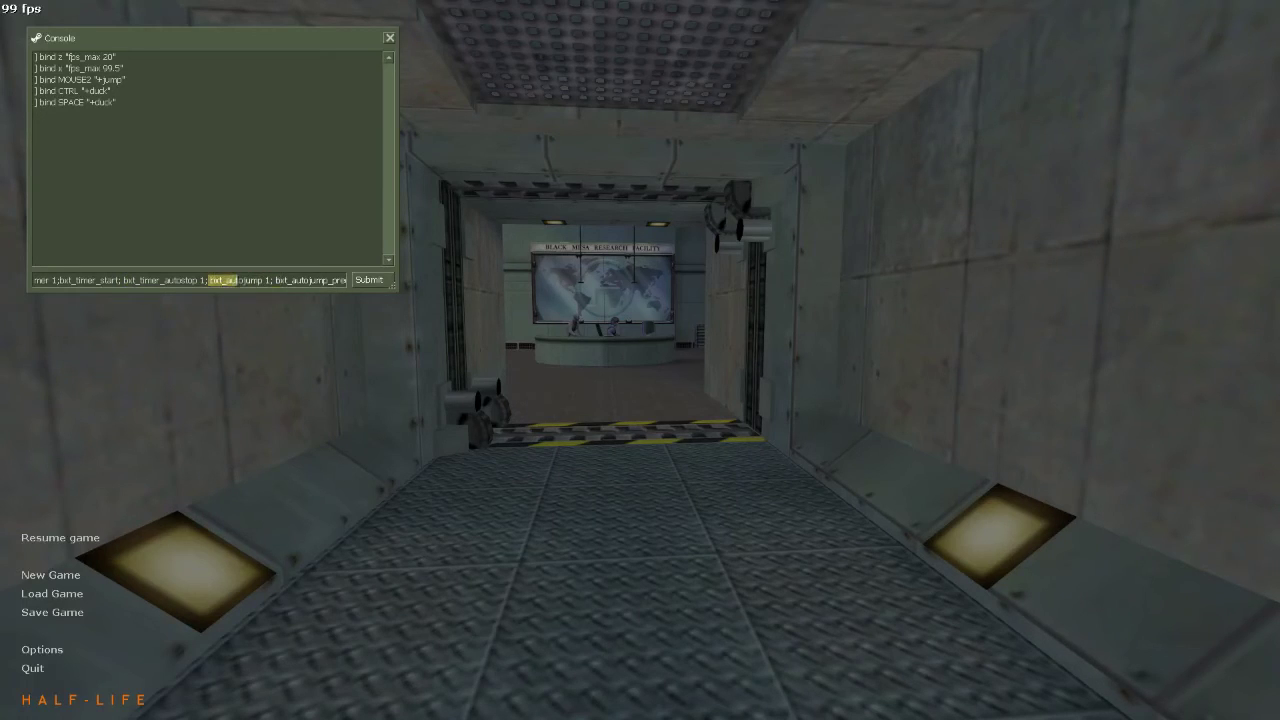
drag(237, 280, 356, 281)
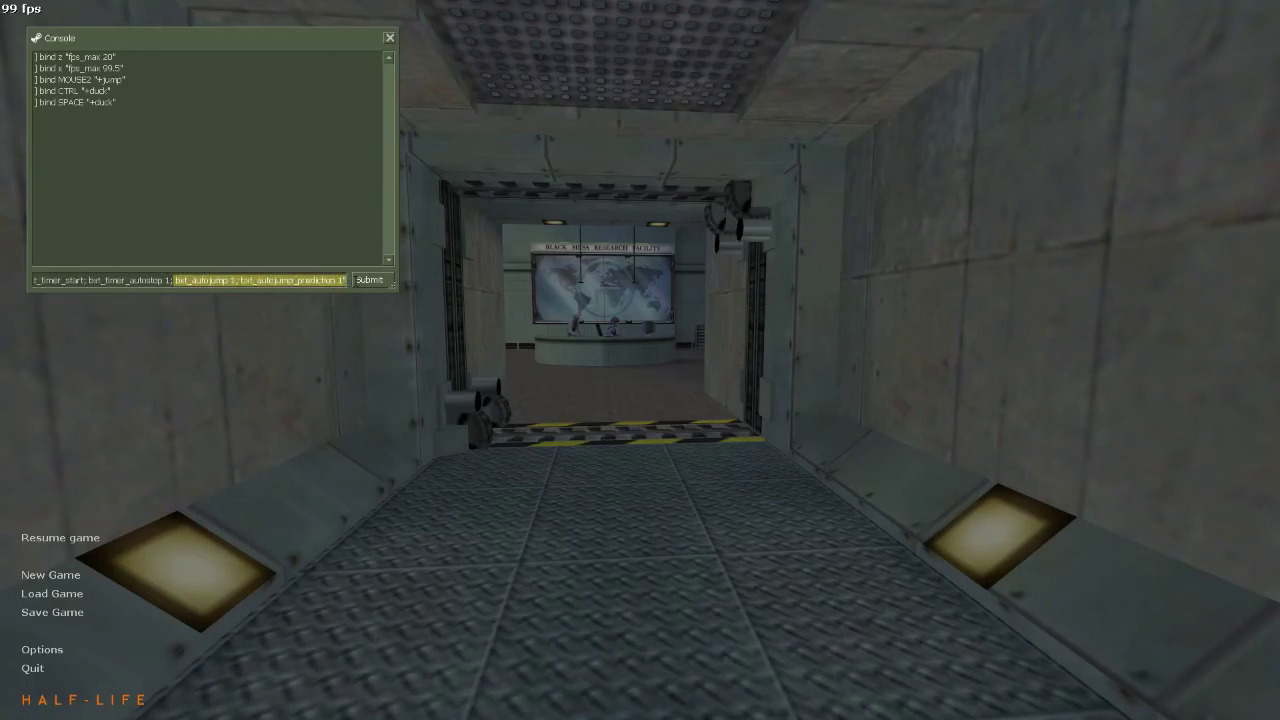
click(344, 280)
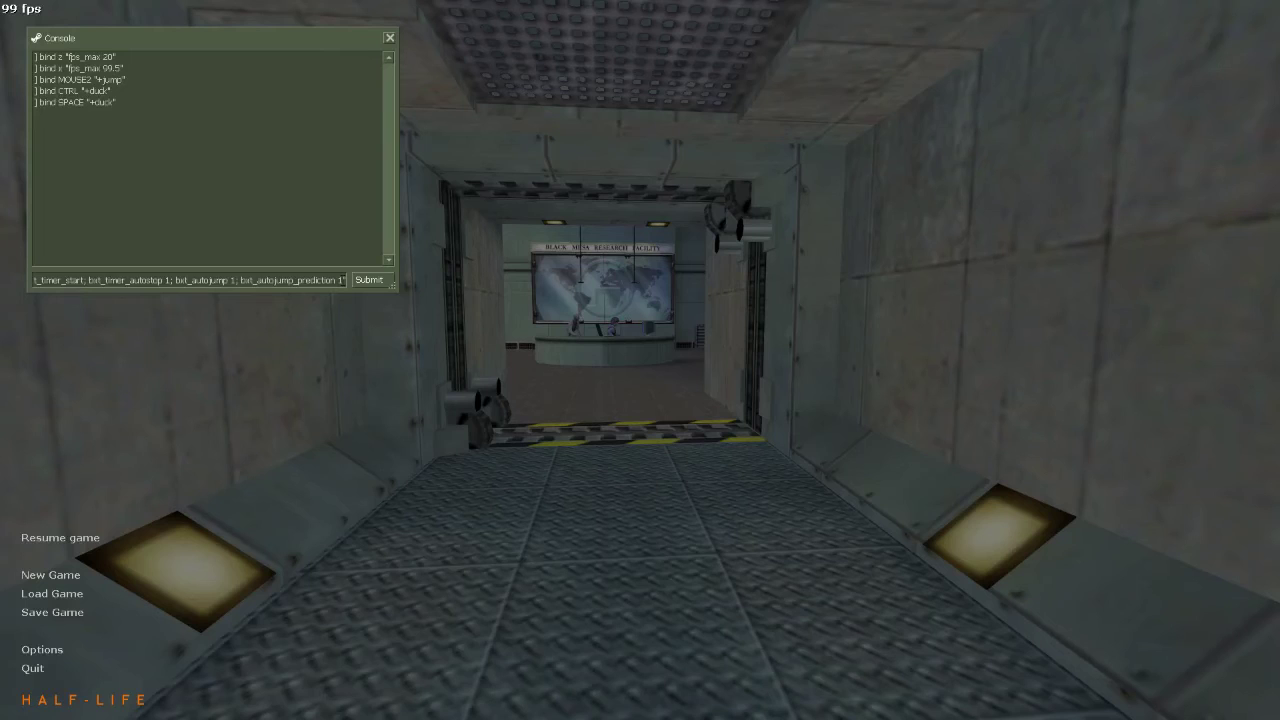
Submit the bind command for o and return to the game.
key(Return)
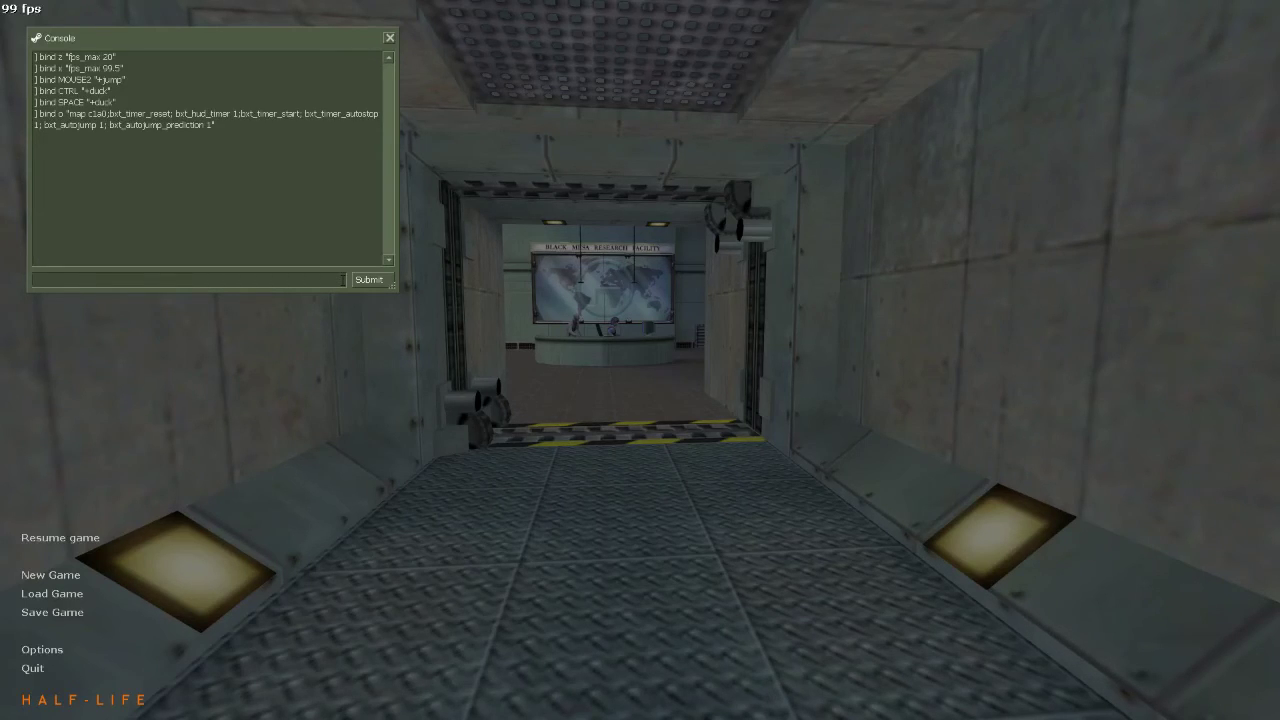
key(Escape)
key(o)
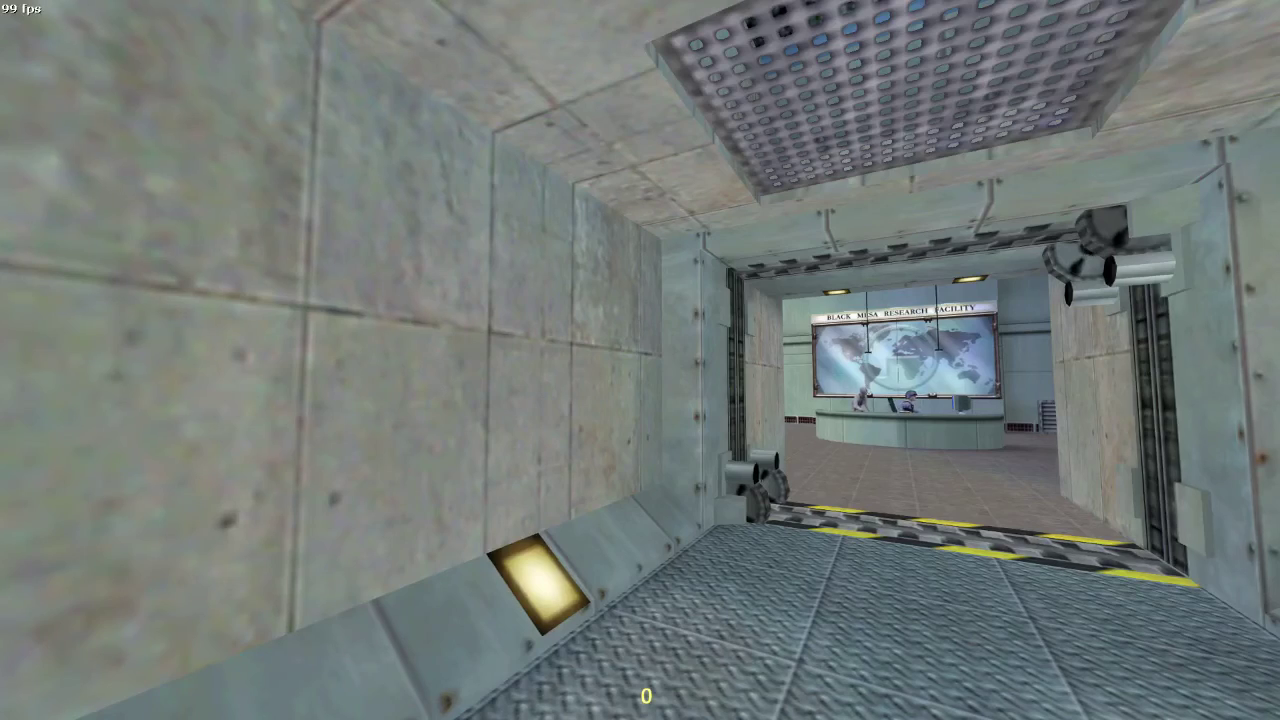
key(w)
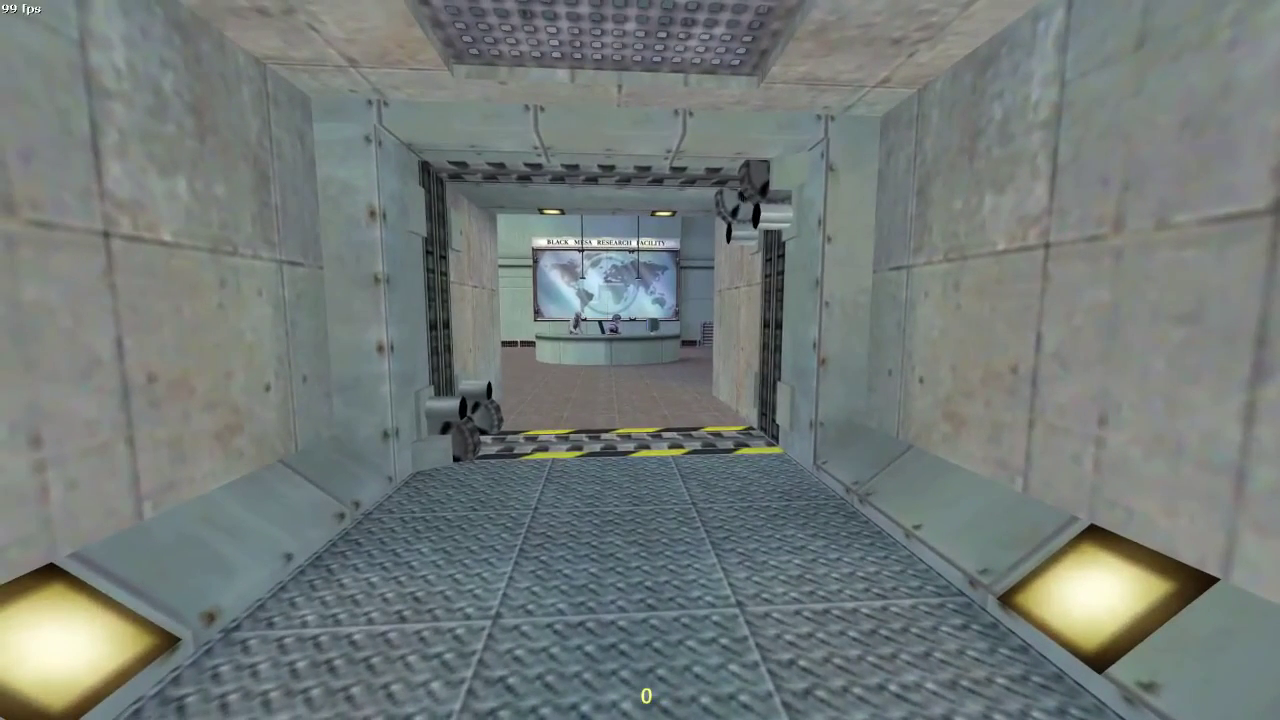